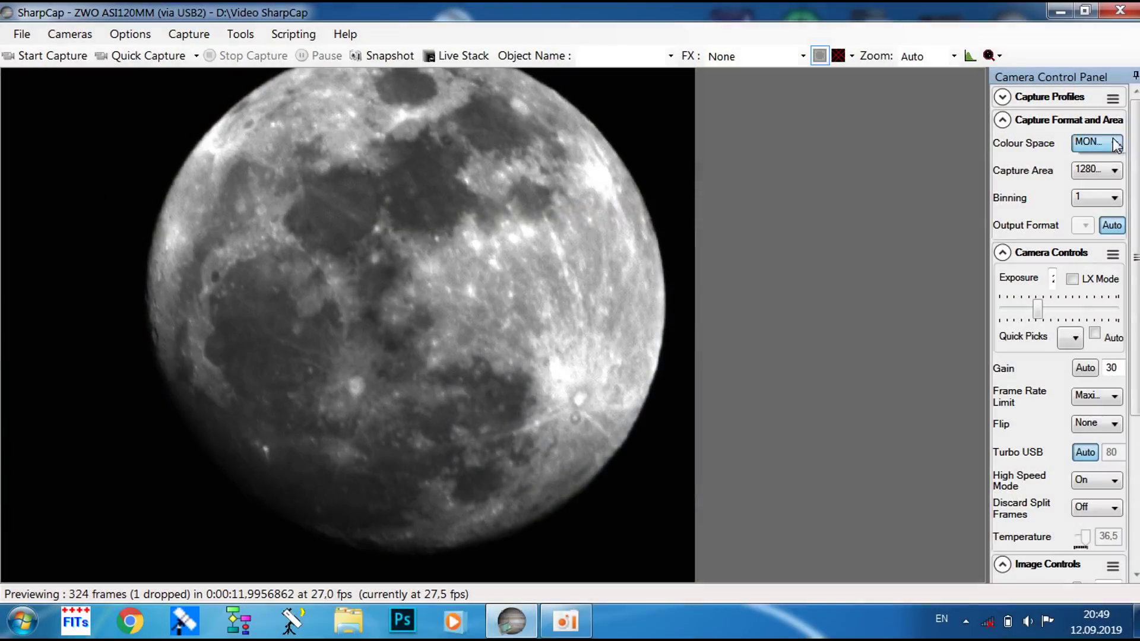
click(1115, 144)
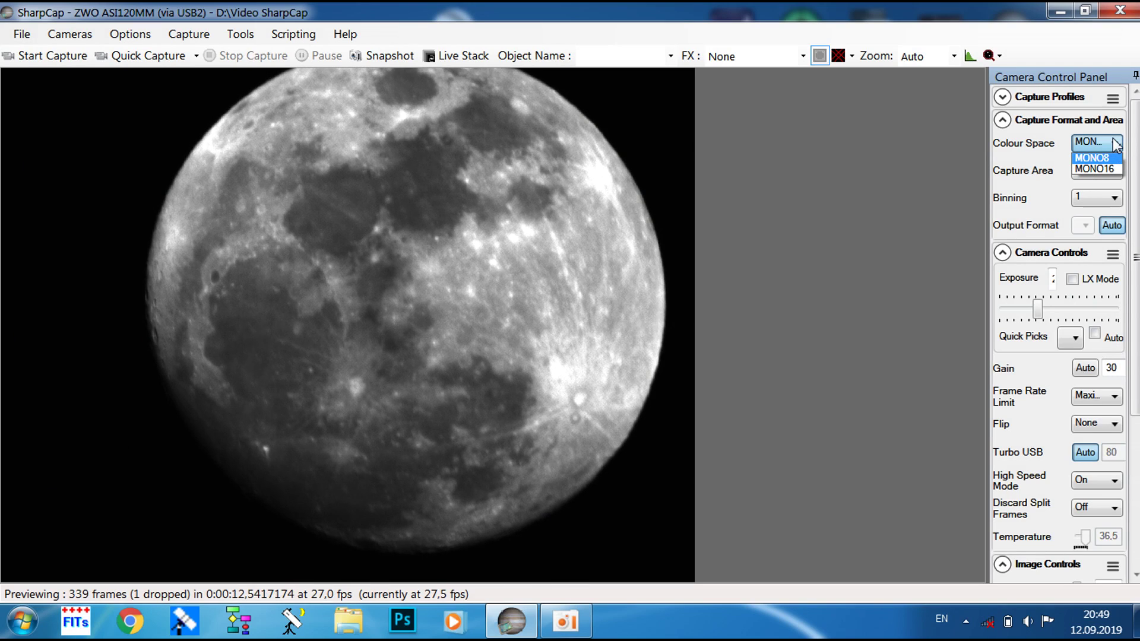
click(1098, 170)
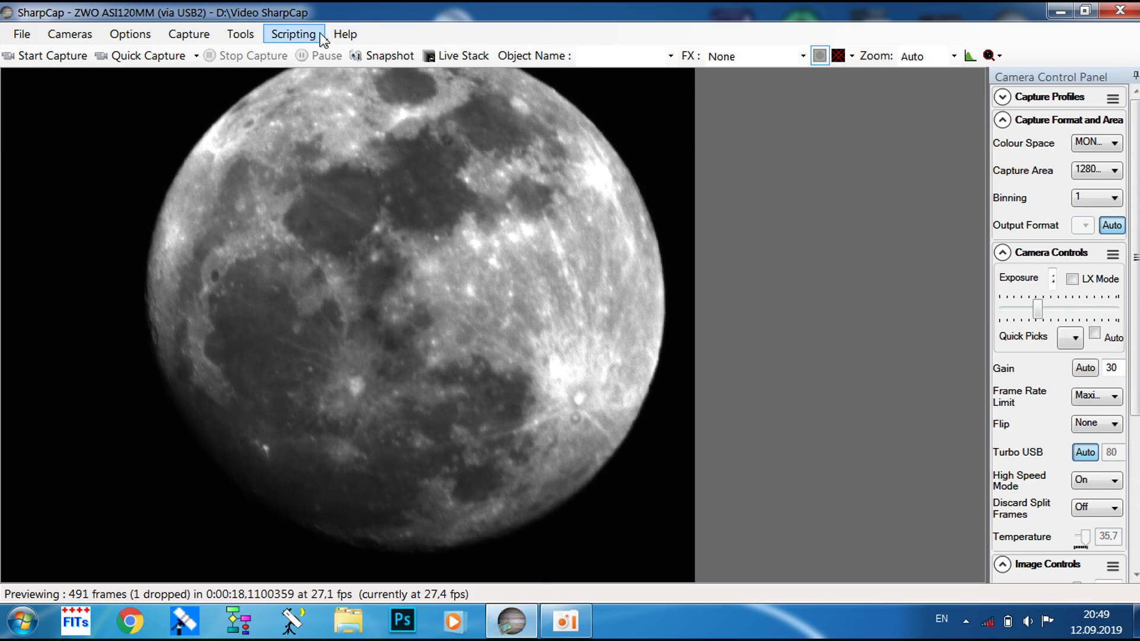
click(301, 39)
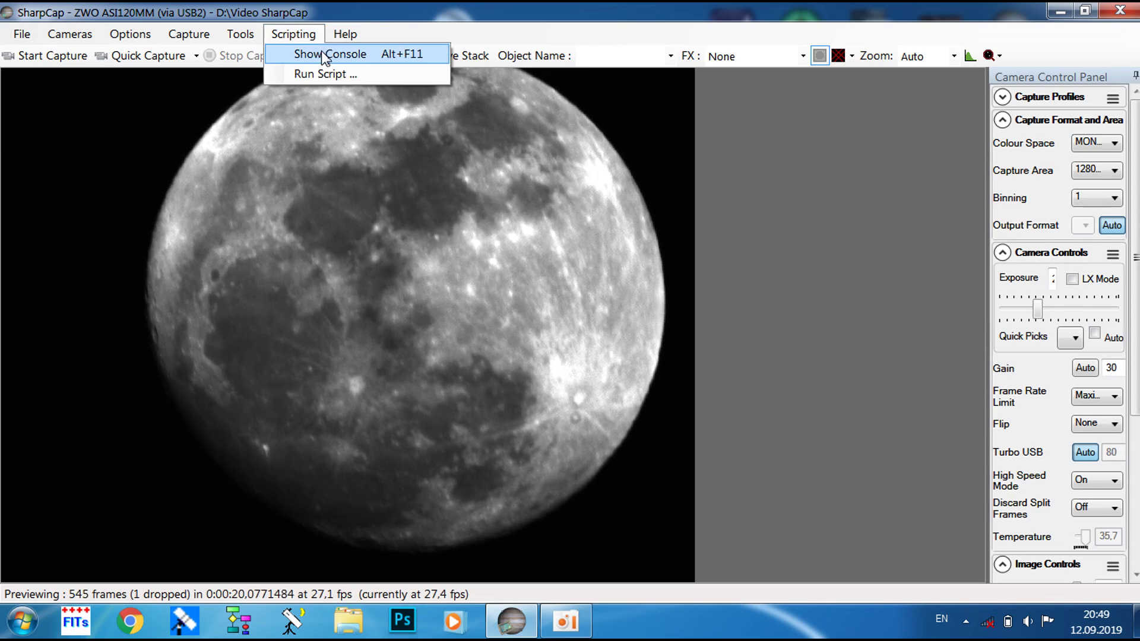
click(293, 34)
click(237, 35)
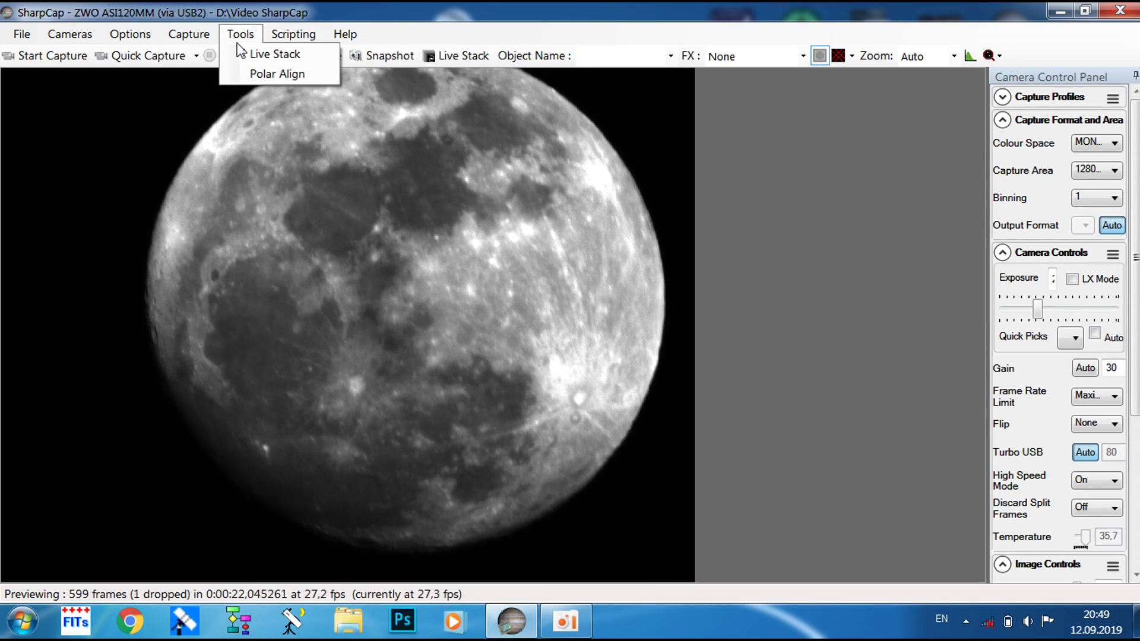
Step: Capture a dark frame averaged from 10 frames
mouse_move(195, 39)
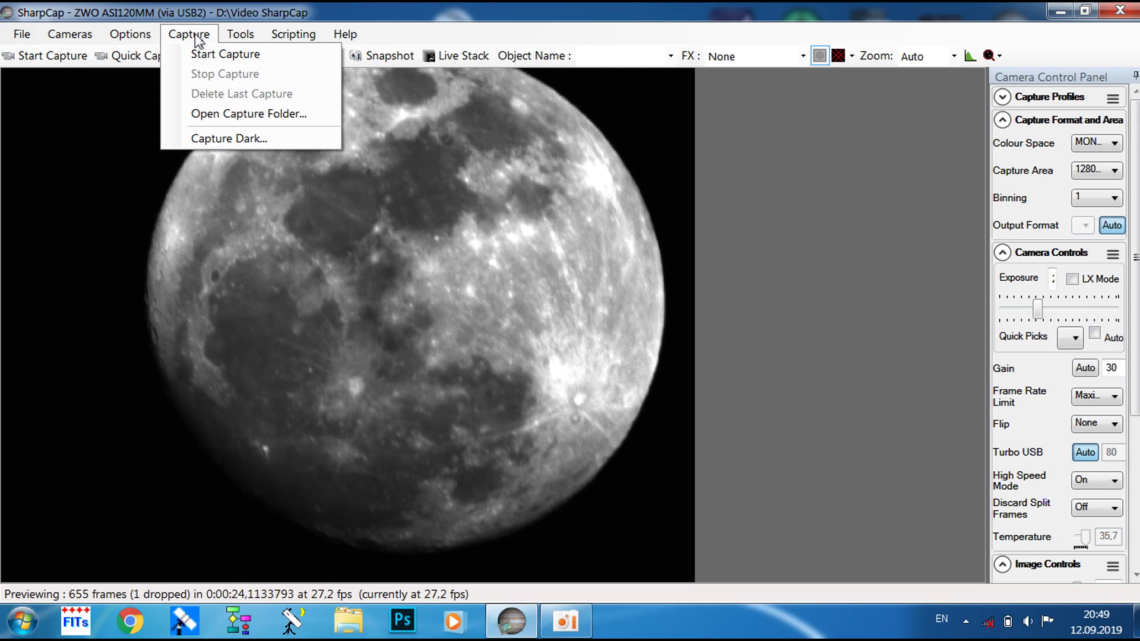
click(199, 139)
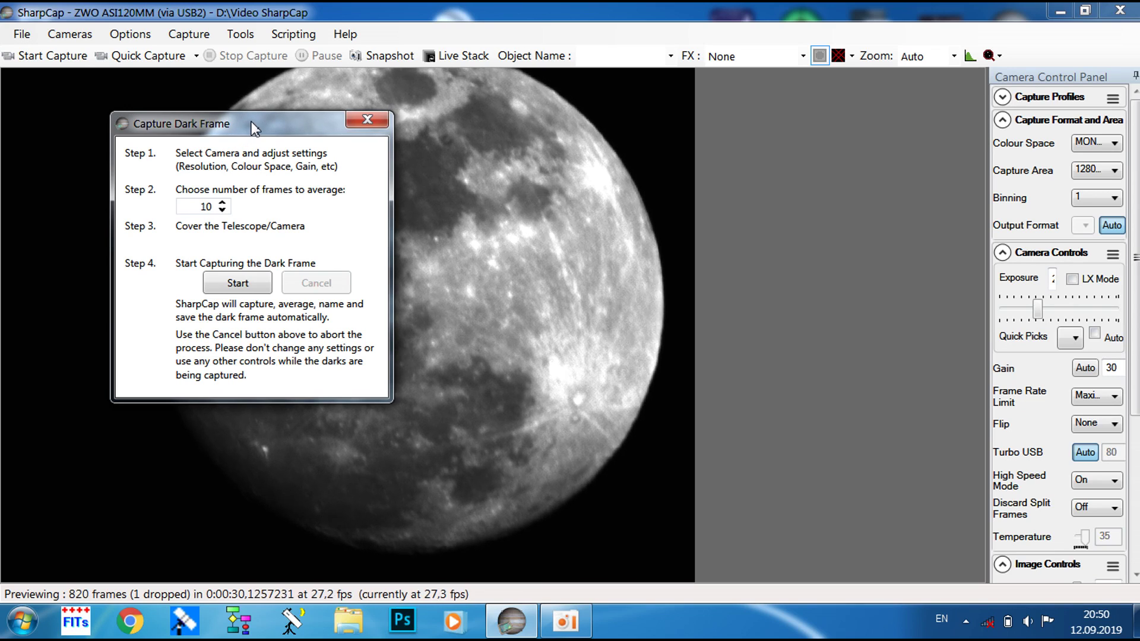
drag(251, 122, 329, 137)
click(284, 48)
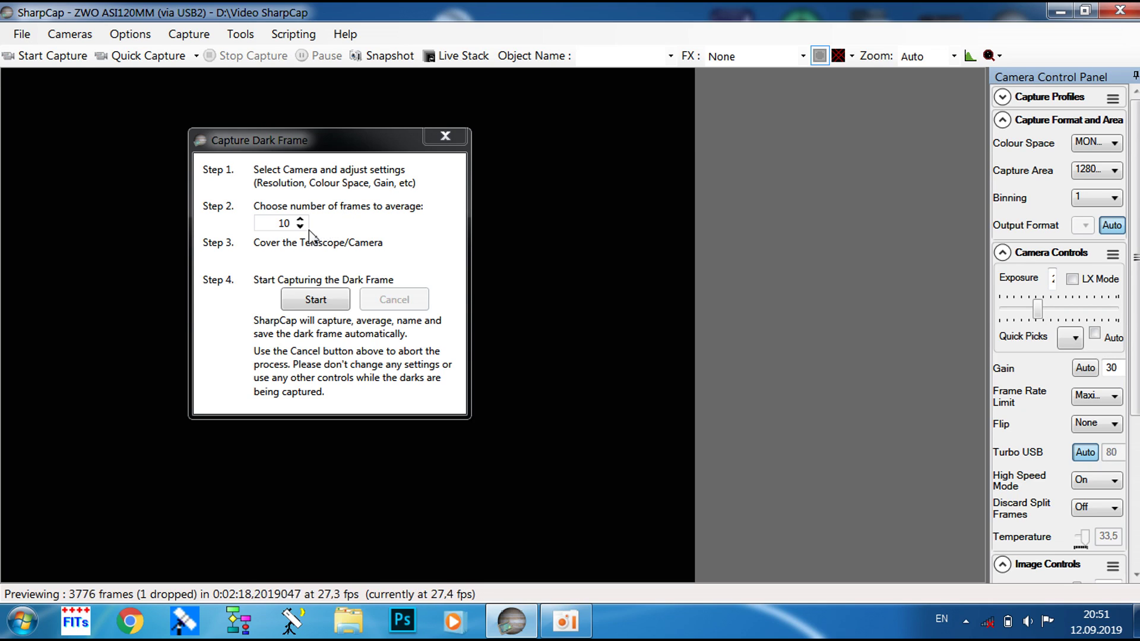
click(304, 302)
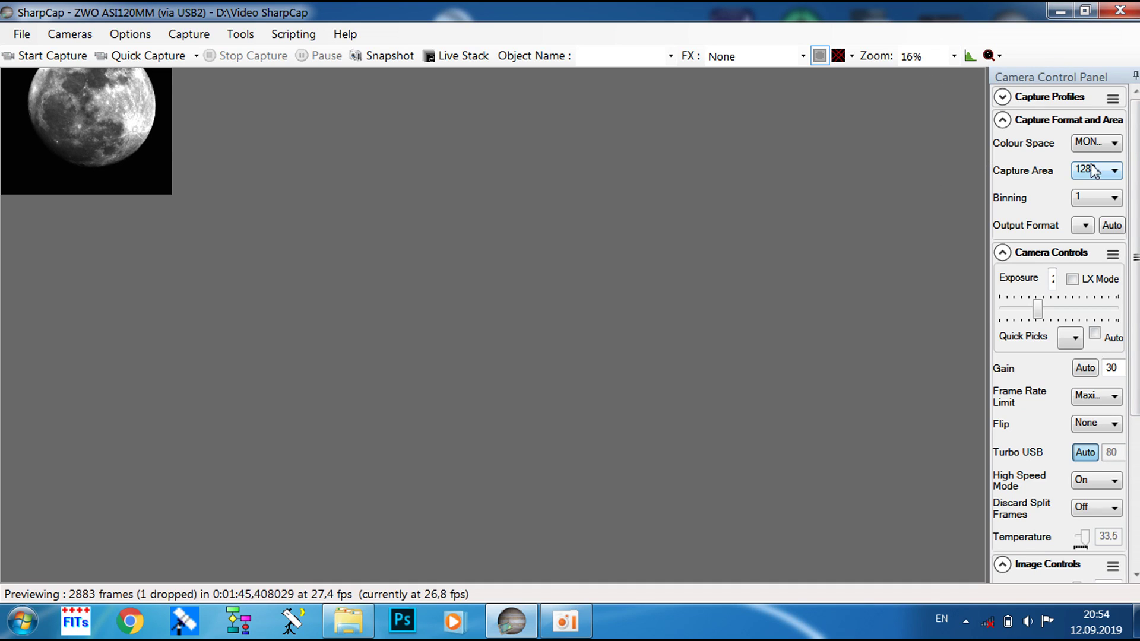
Step: Choose MONO8 as the colour space and 1280x960 as the capture area
click(1114, 143)
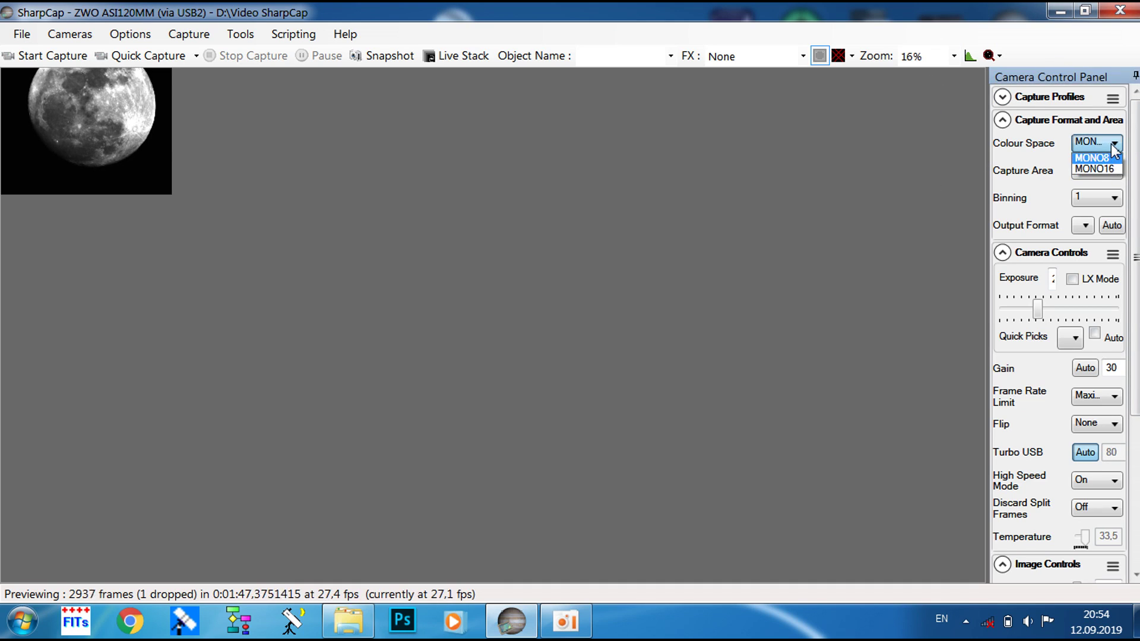
click(1112, 159)
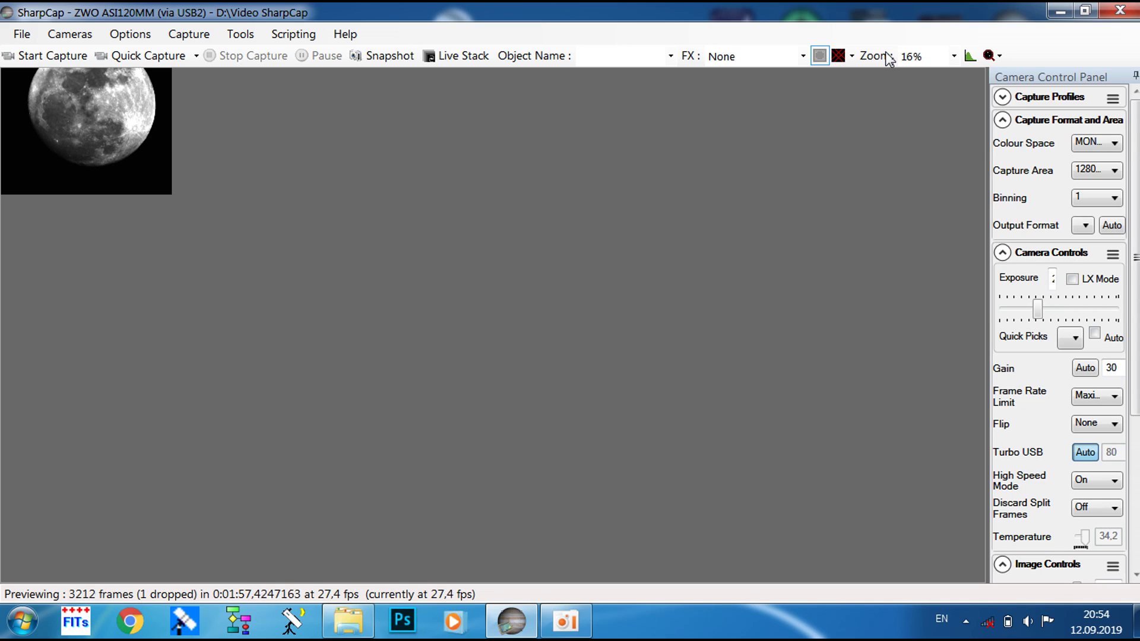
click(1113, 177)
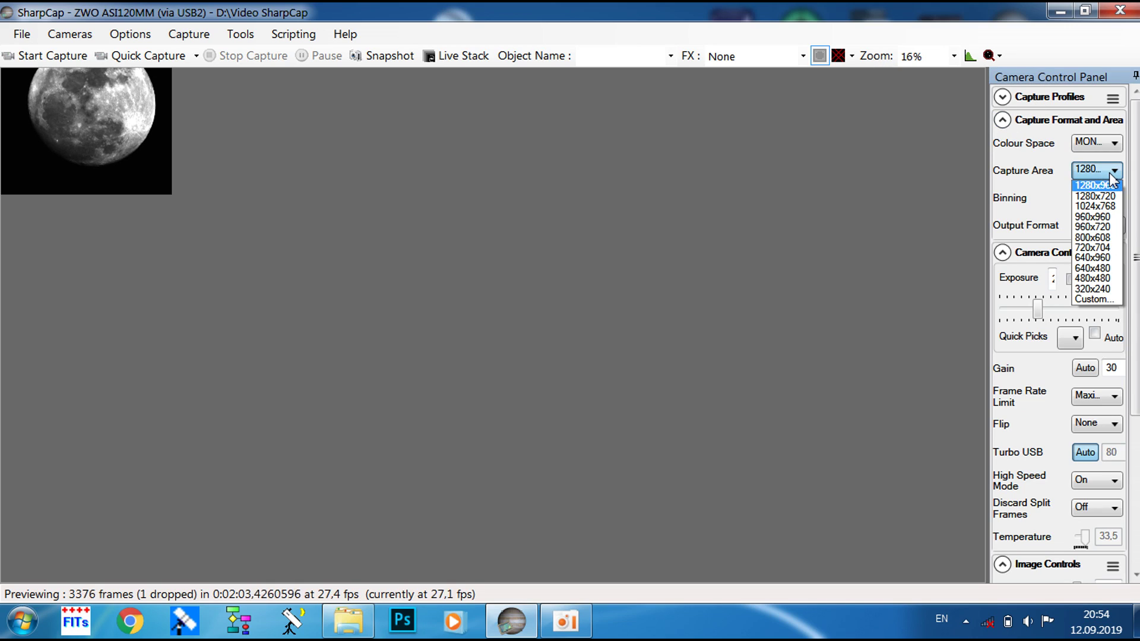
click(1108, 185)
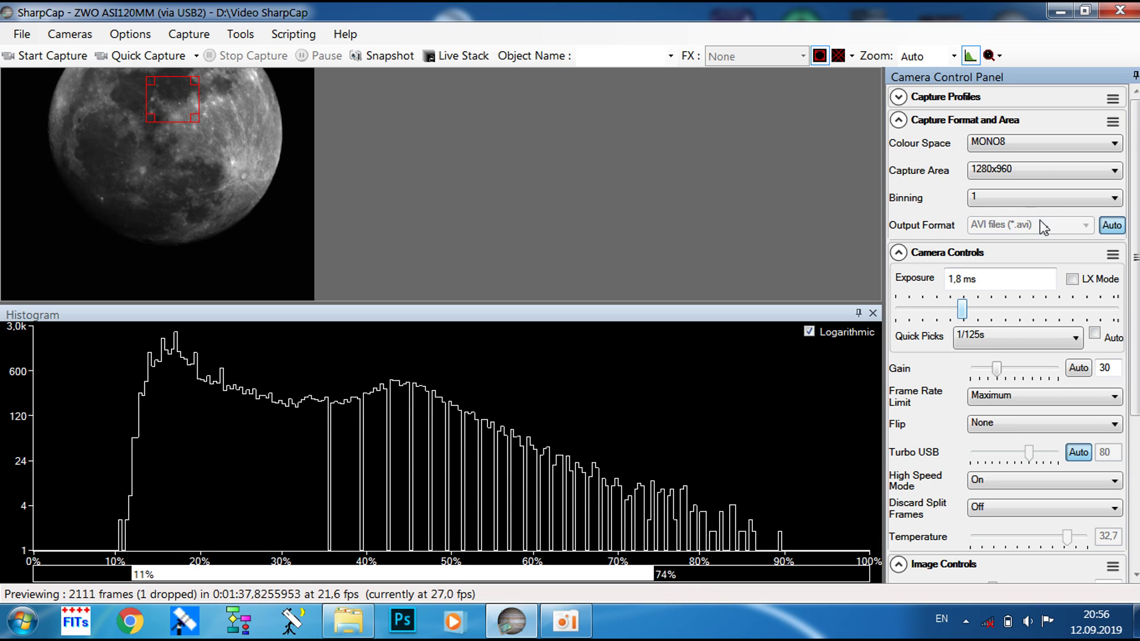
Step: Hide the histogram, and record and stop an AVI capture of the Moon with an unlimited capture limit
click(971, 58)
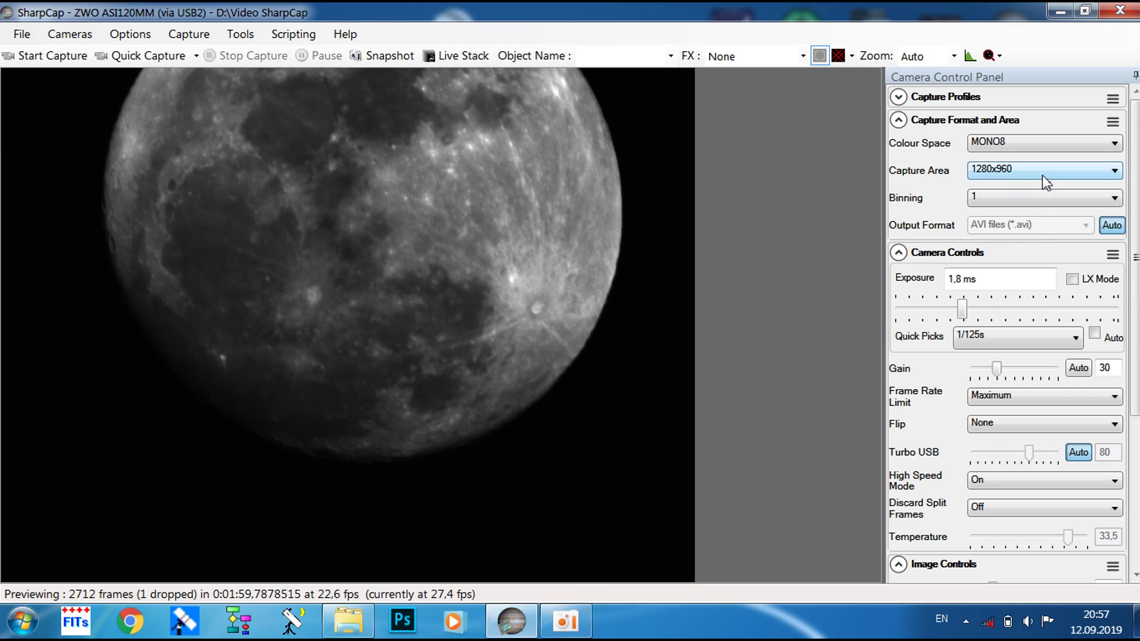
click(44, 53)
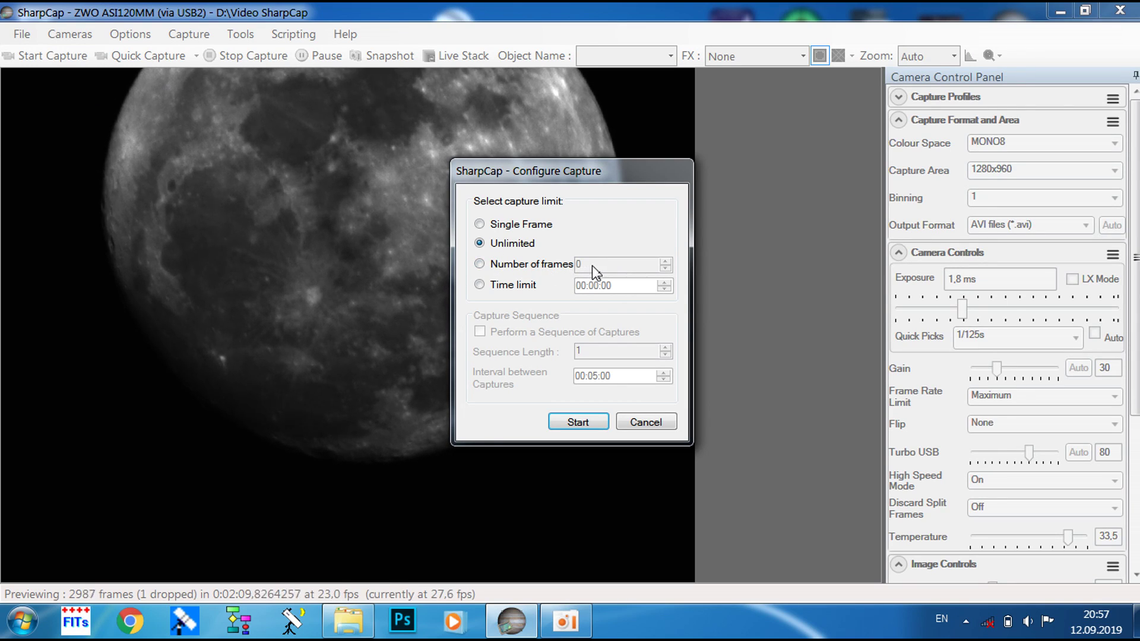
click(585, 420)
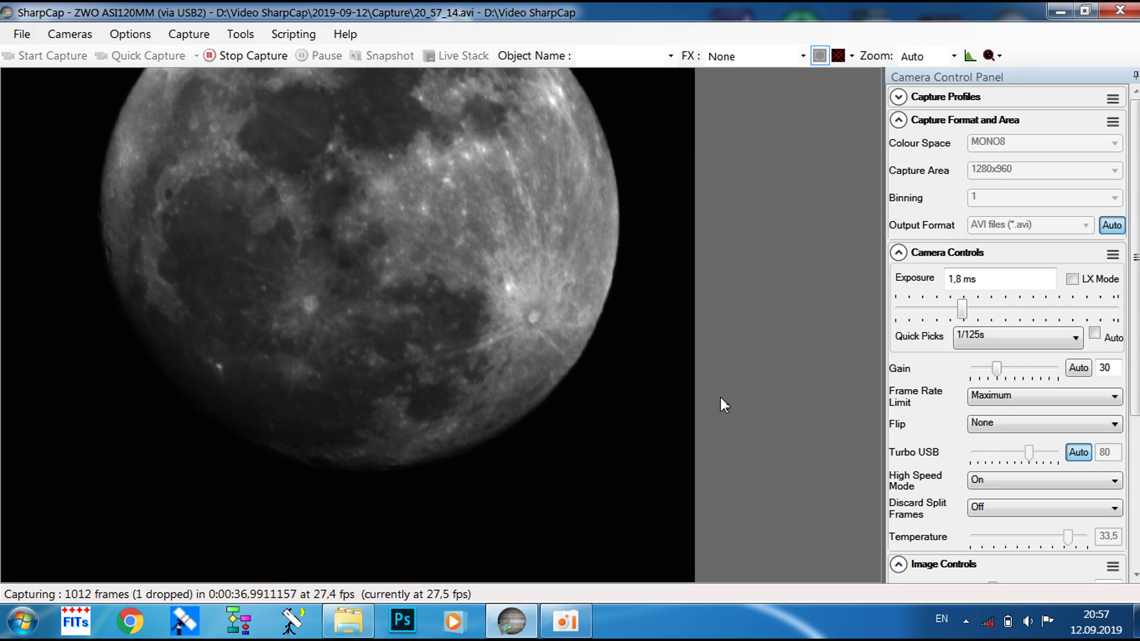
click(263, 56)
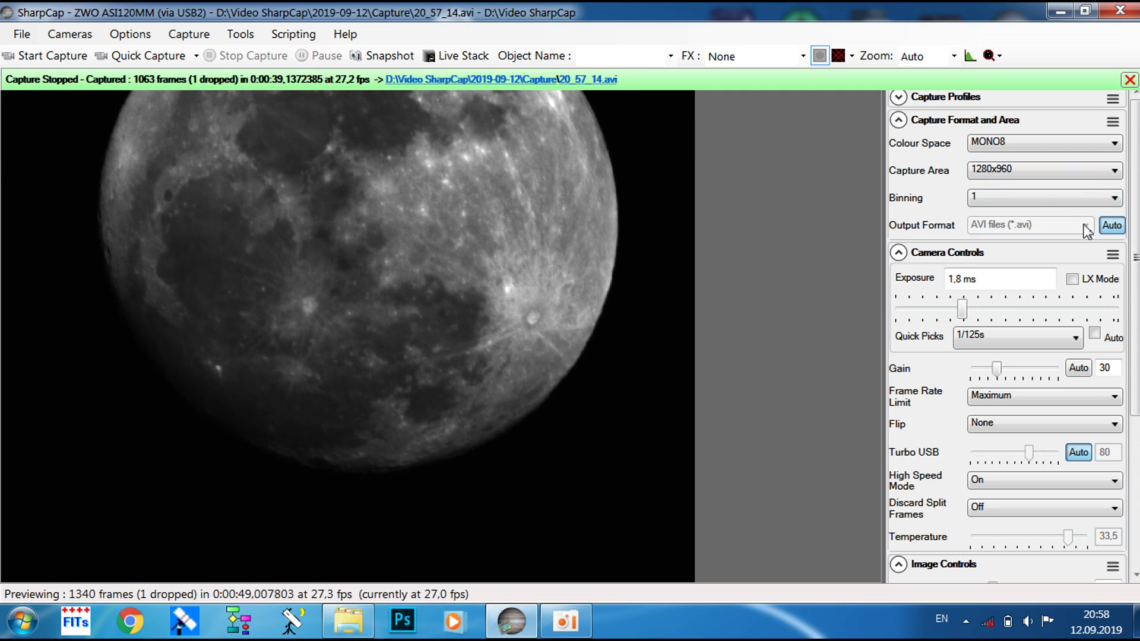
Step: Turn off automatic output format selection and set the output format to SER file
click(1107, 226)
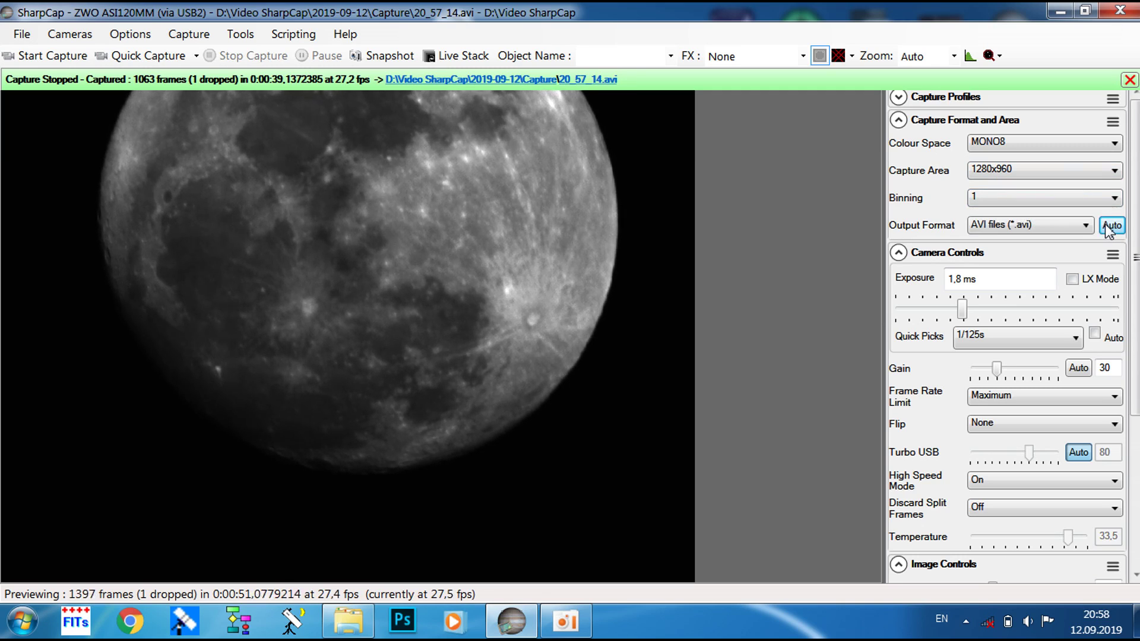
click(1081, 226)
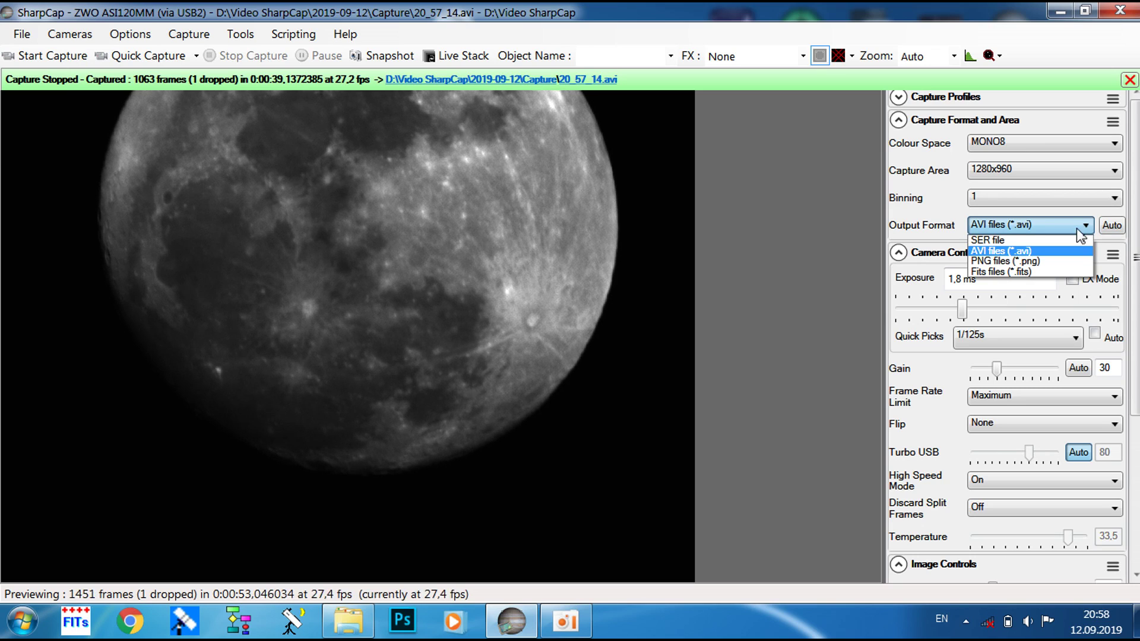
click(1066, 240)
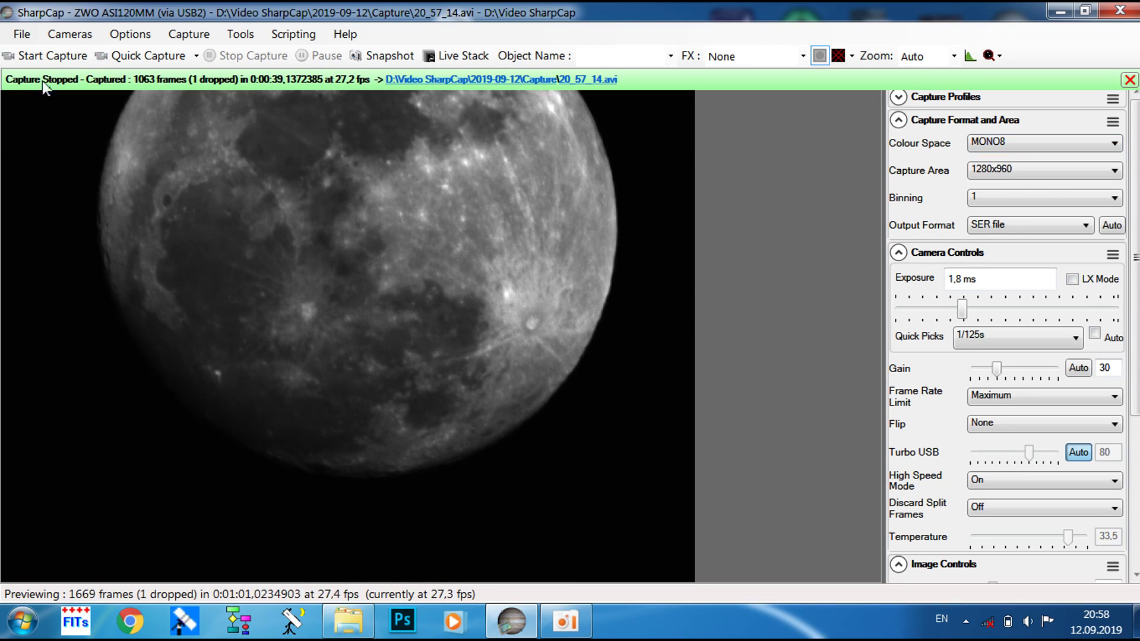
Step: Record and stop a SER capture of the Moon with an unlimited capture limit
click(44, 54)
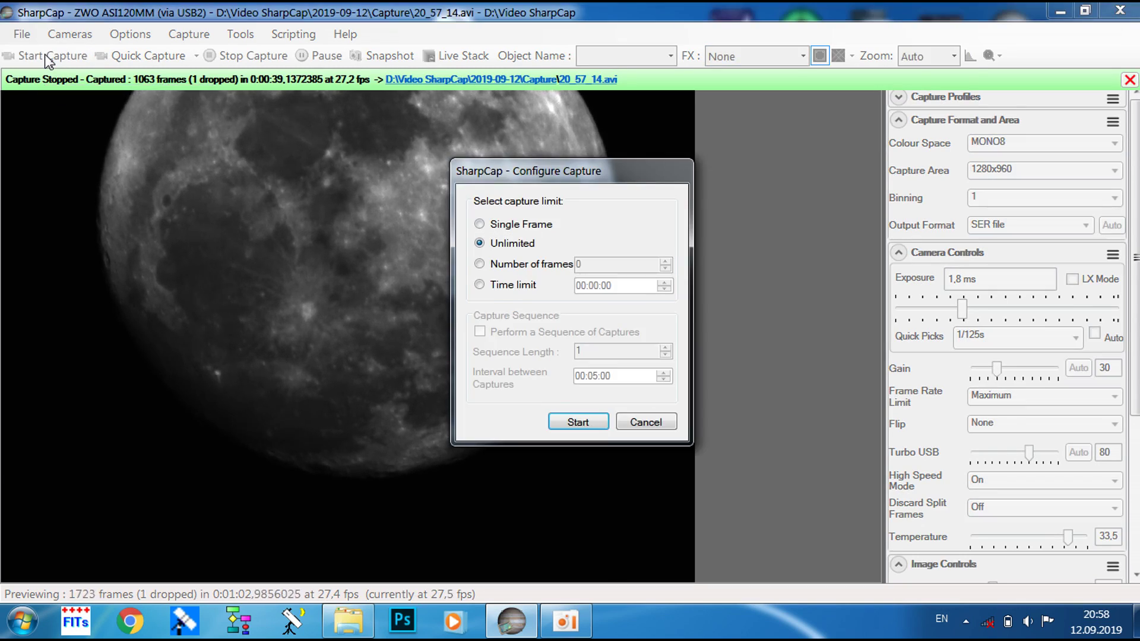
click(574, 422)
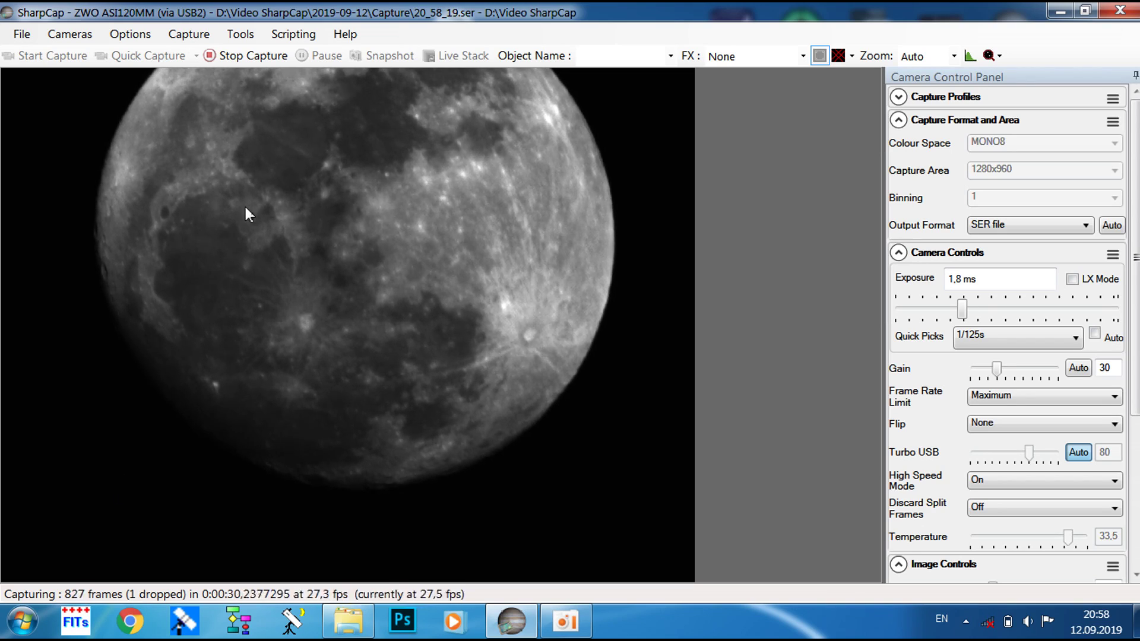
click(271, 63)
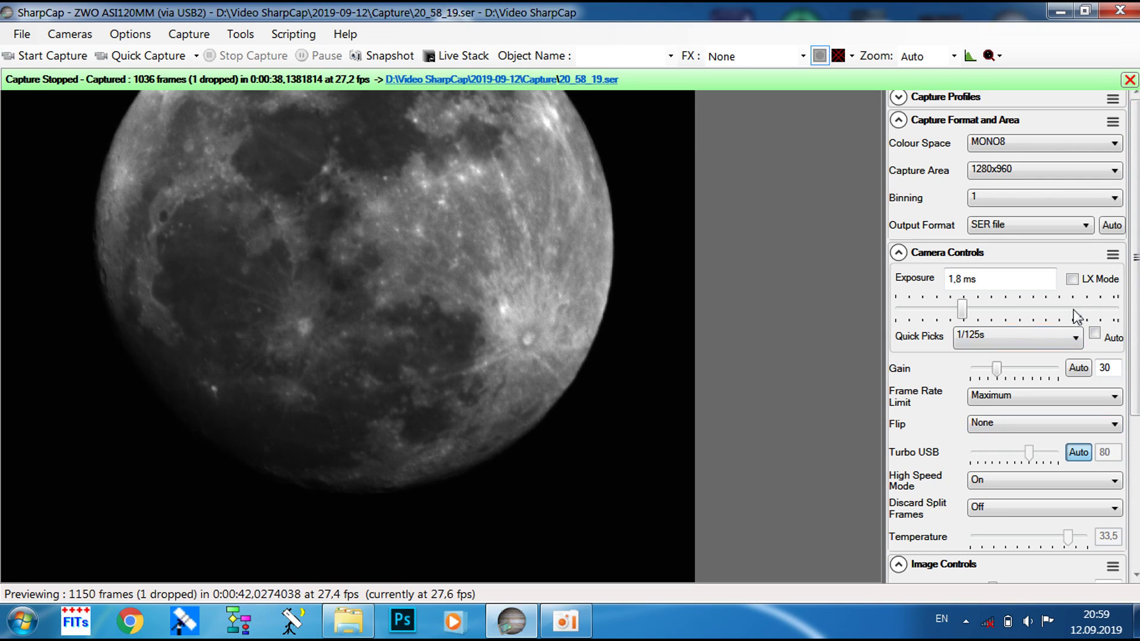
Step: Set the output format to Fits files (*.fits), and stop the running PNG capture
click(1086, 225)
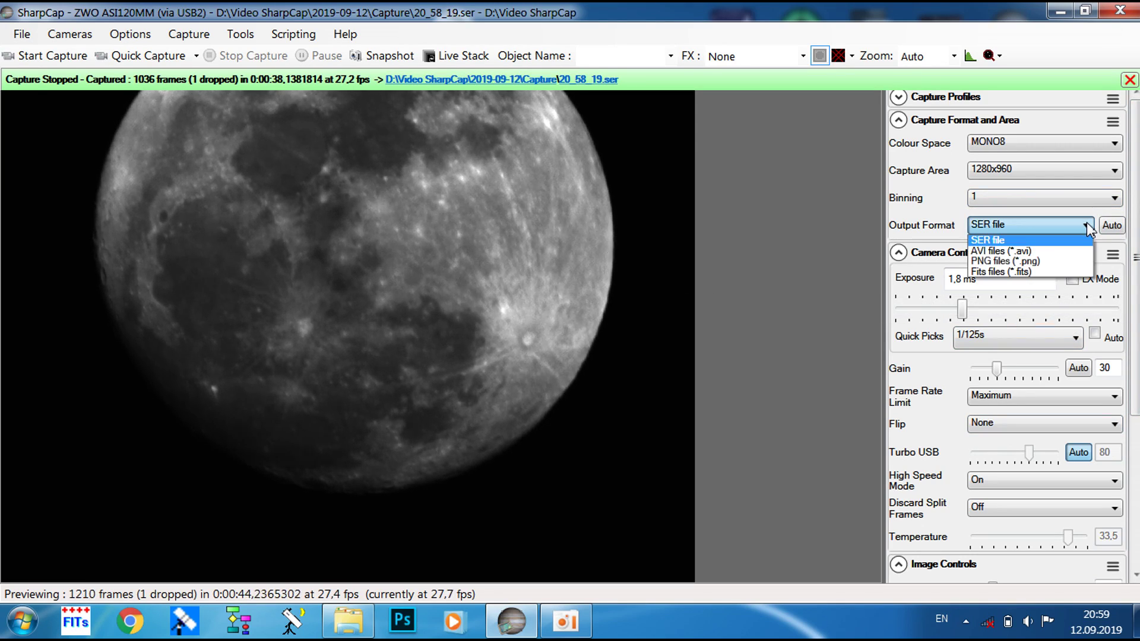
click(1057, 271)
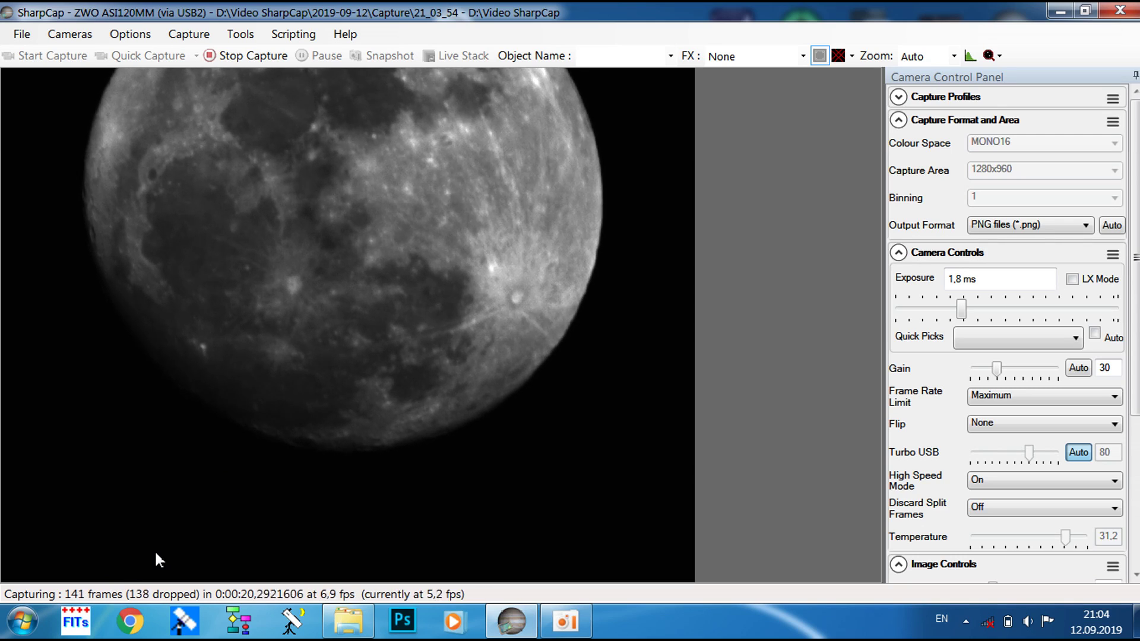
click(244, 52)
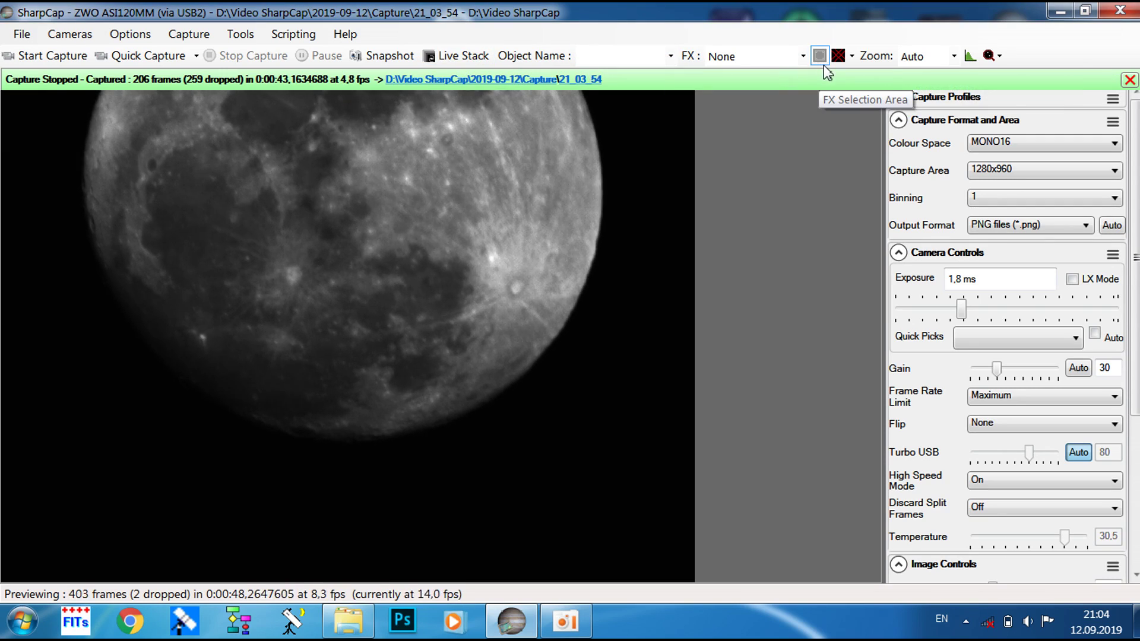
Step: Enlarge the preview to 200% and examine the central area of the Moon's surface in the live image
click(923, 57)
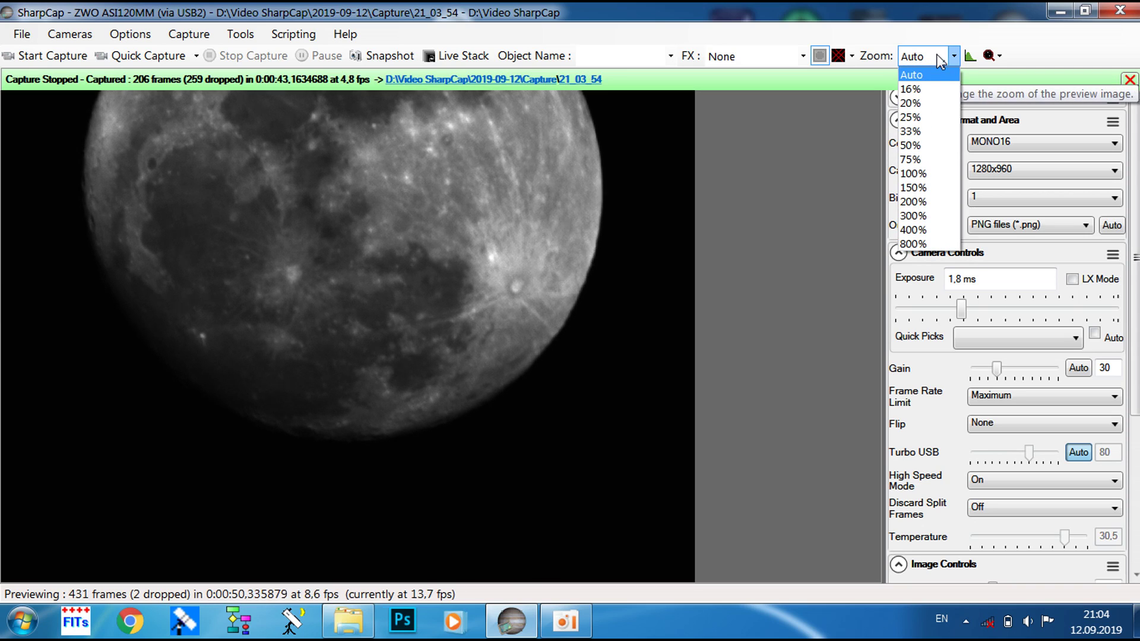
click(927, 201)
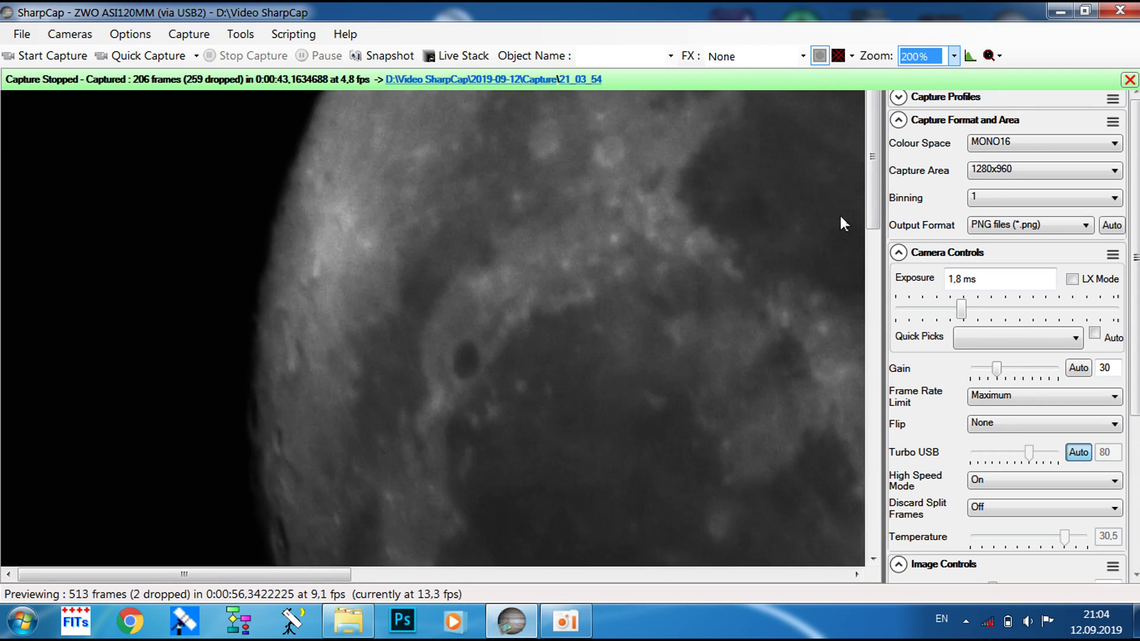
drag(872, 205, 853, 318)
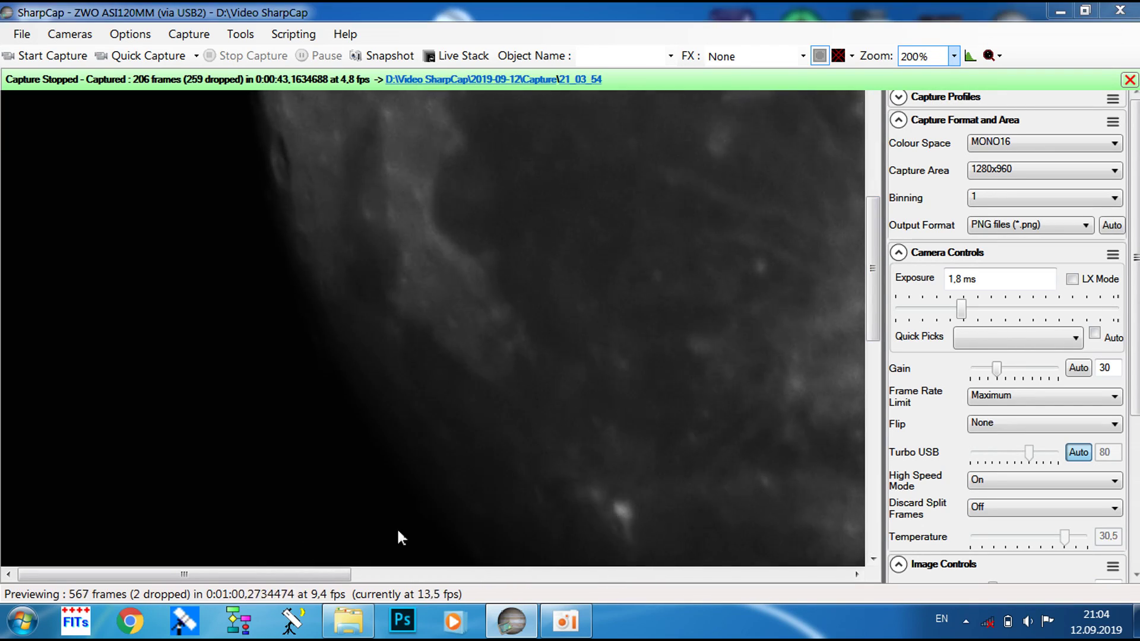
drag(241, 573, 445, 575)
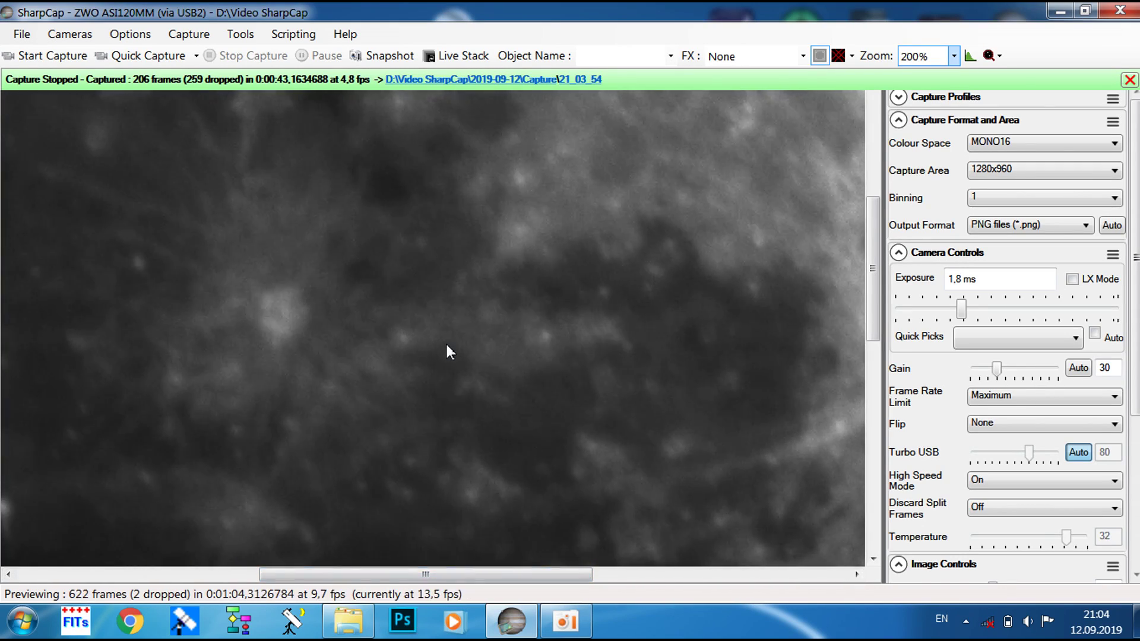